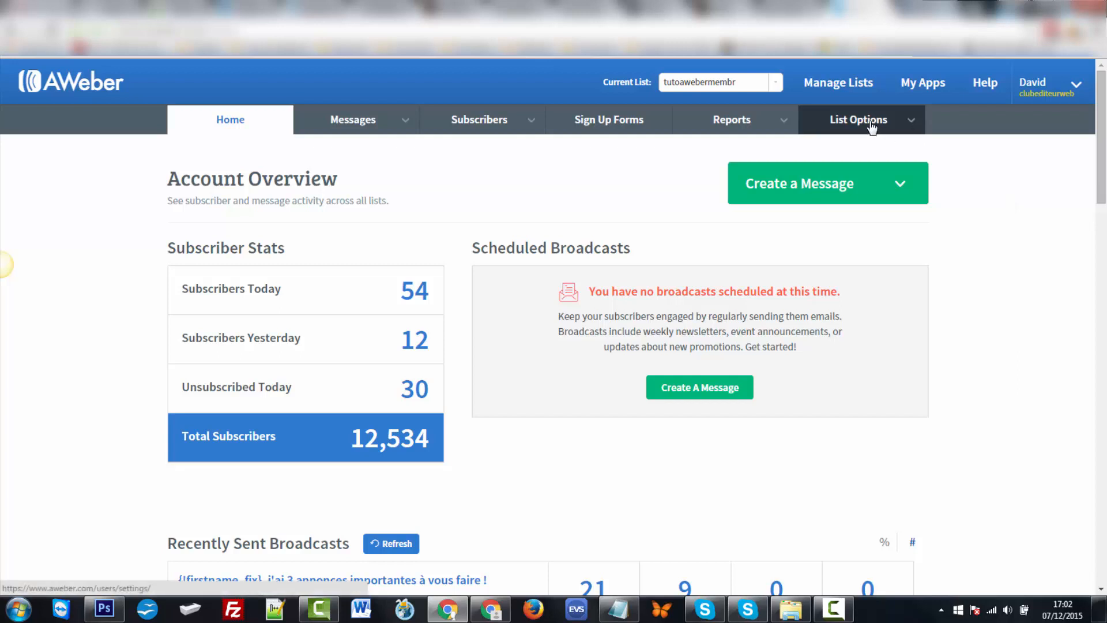
- Open the PayPal Integration entry in the list's email parsers
mouse_move(870, 127)
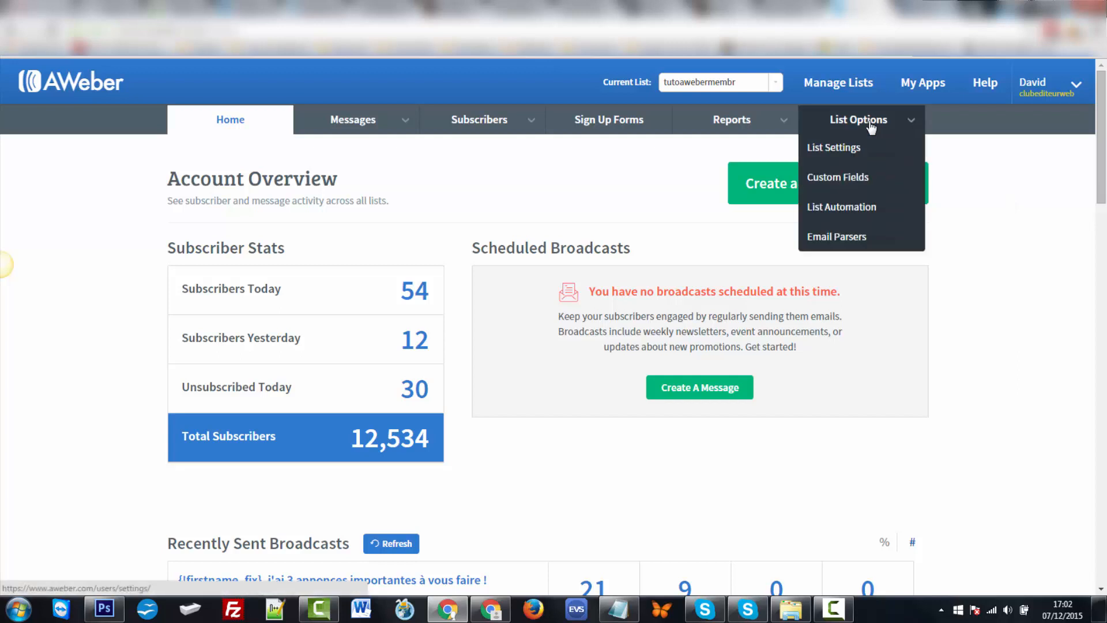
left_click(867, 245)
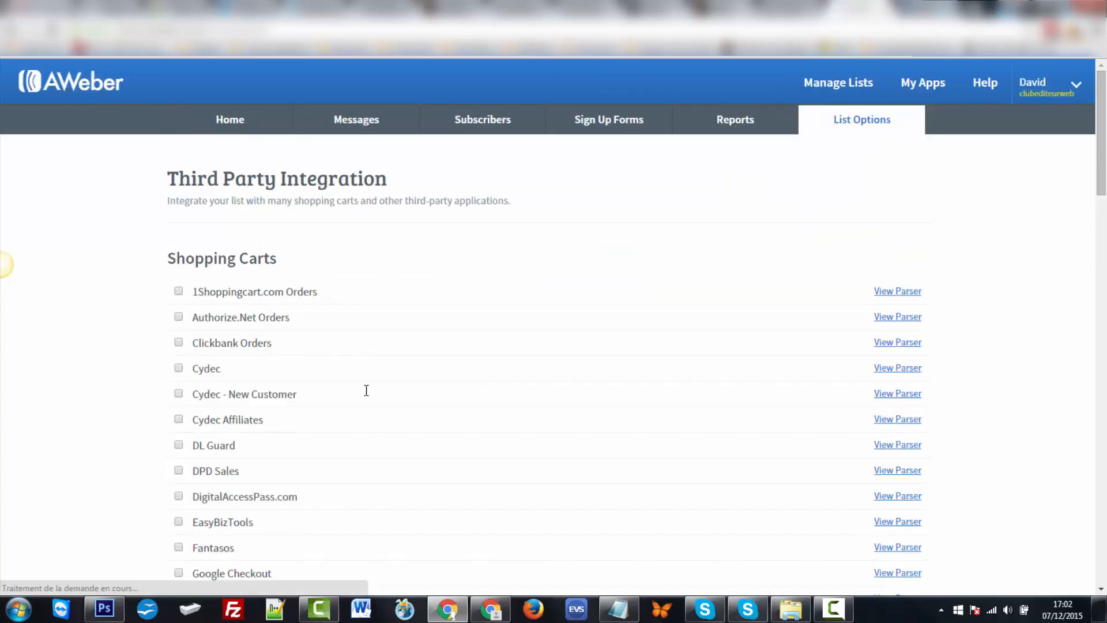
scroll(360, 408, "down", 8)
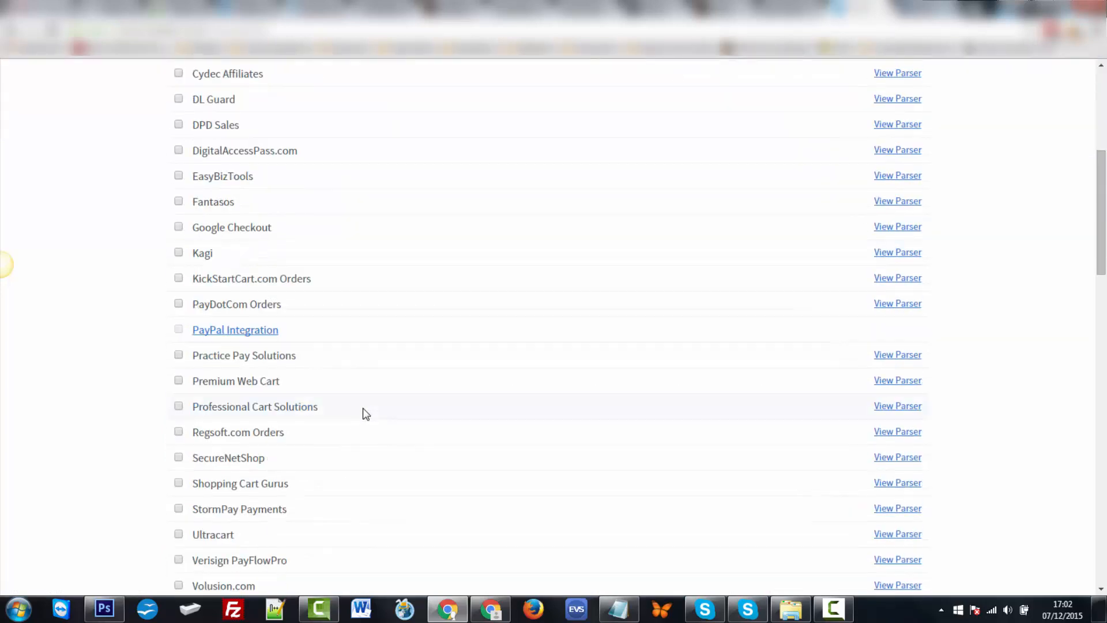
scroll(363, 413, "up", 1)
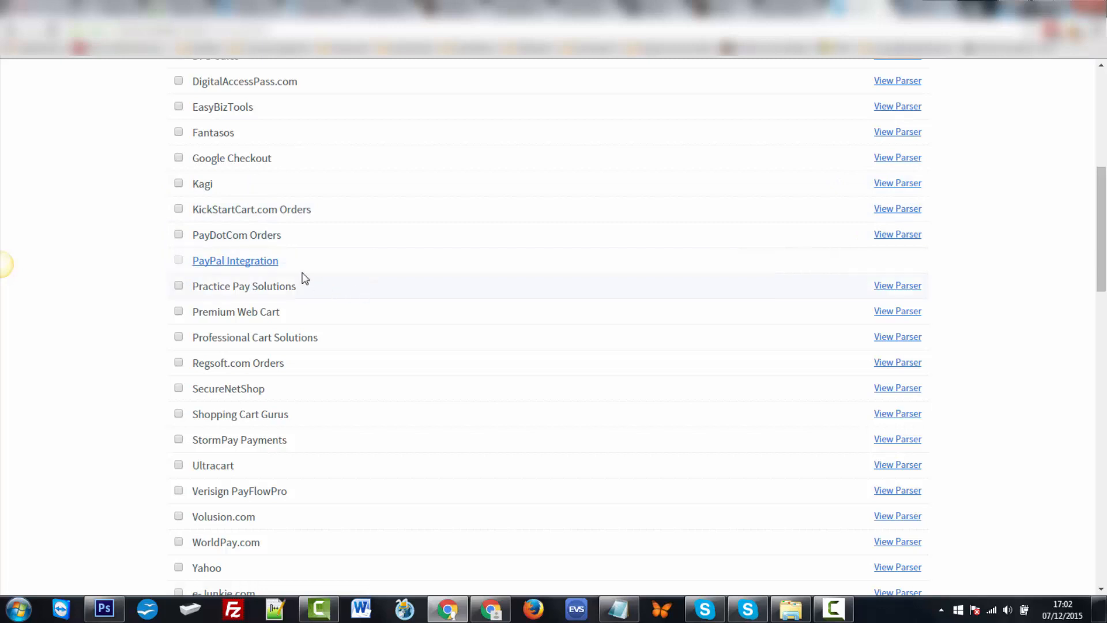
left_click(242, 266)
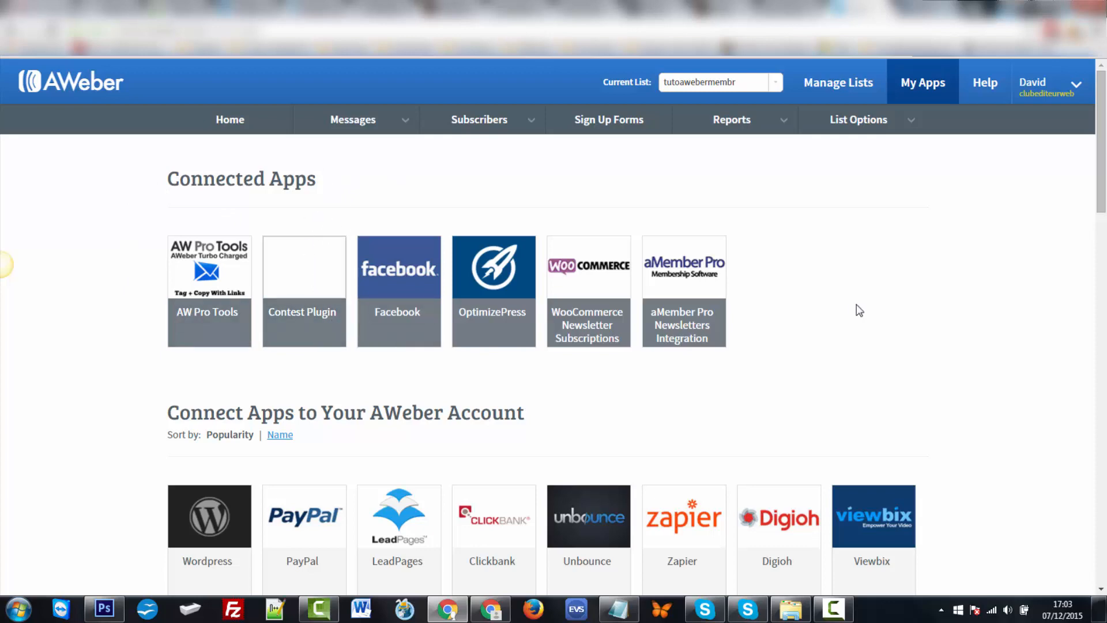
- Enable the PayPal app from the apps available to connect and grant AWeber Communications access rights in PayPal
scroll(801, 311, "down", 7)
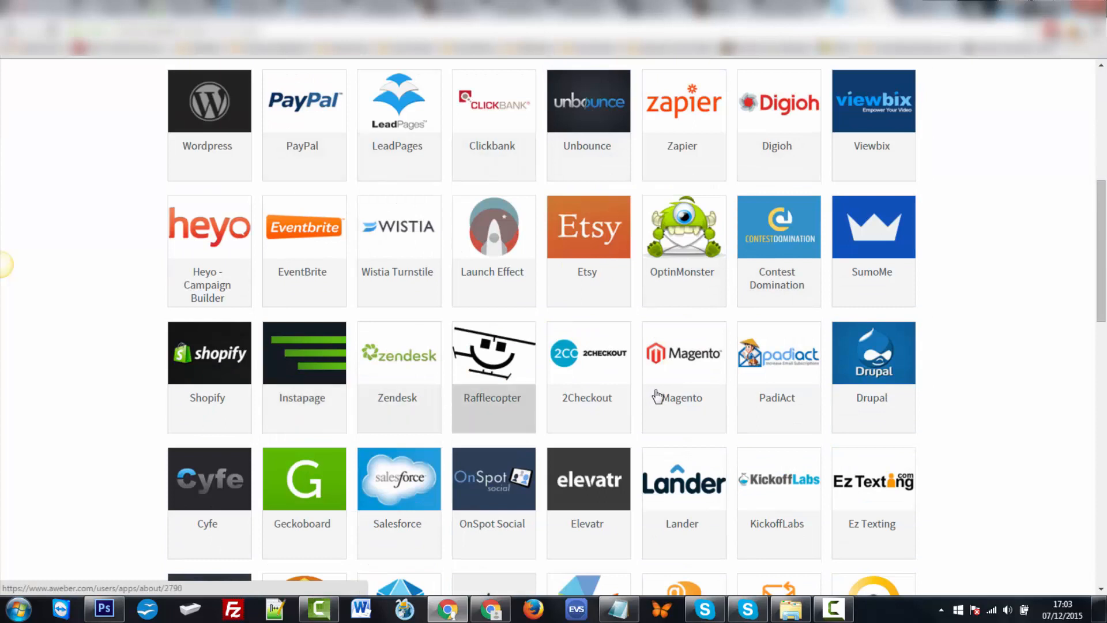
scroll(709, 375, "up", 1)
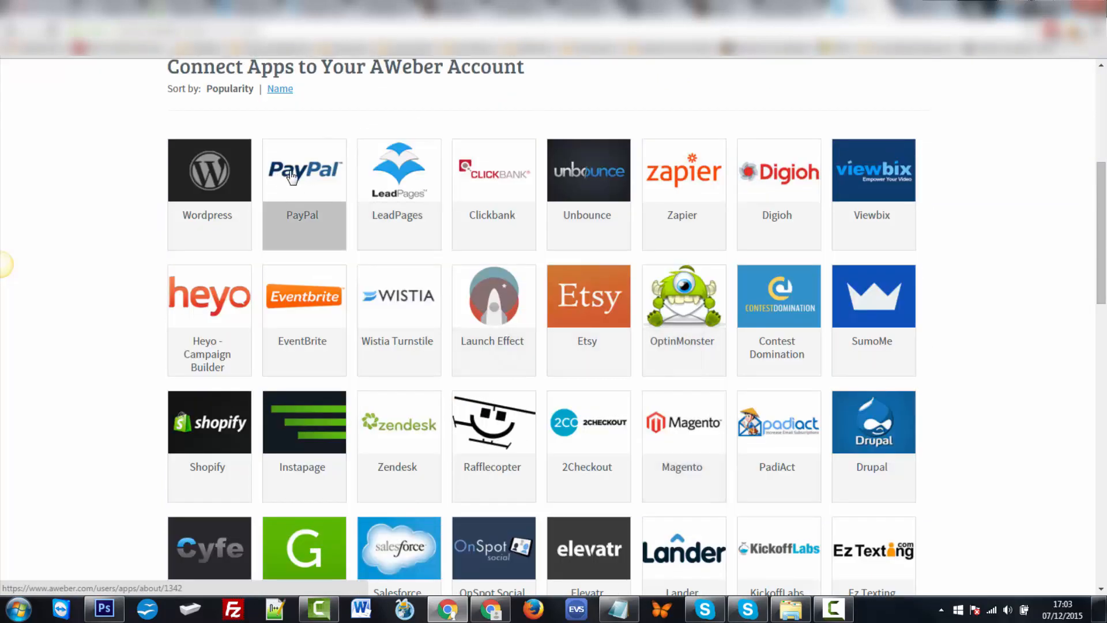
scroll(294, 176, "up", 4)
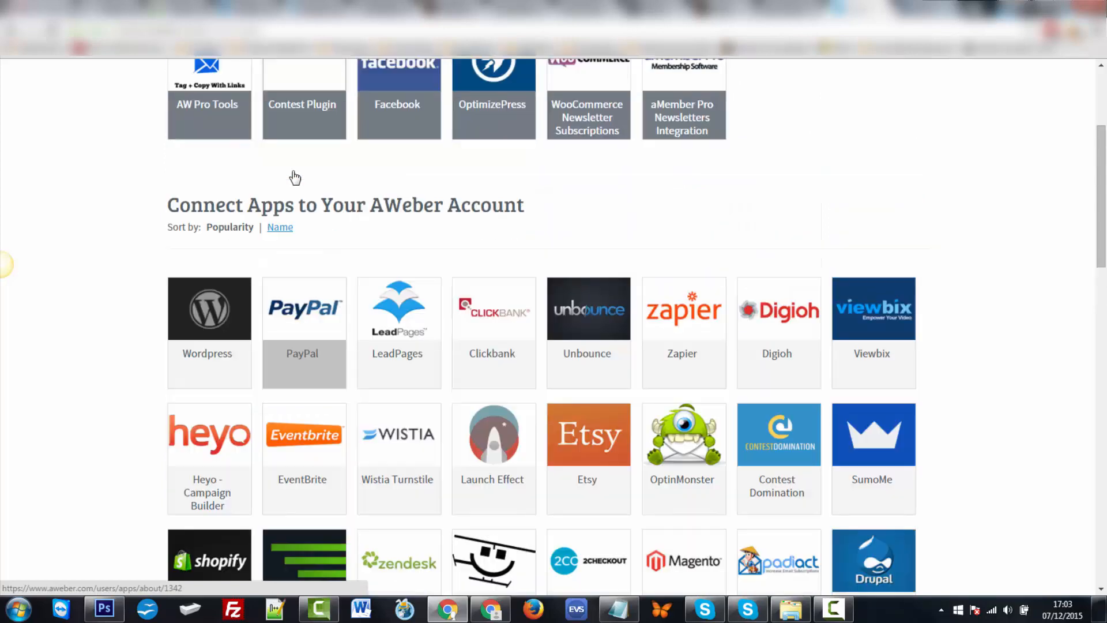
scroll(293, 178, "down", 1)
scroll(296, 179, "down", 1)
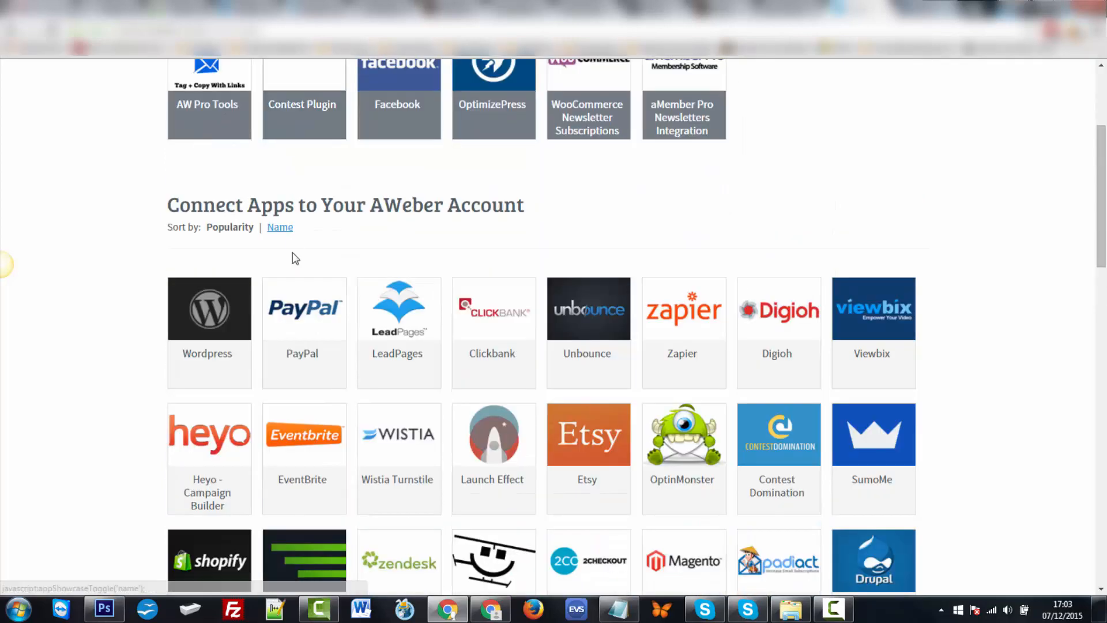
left_click(301, 310)
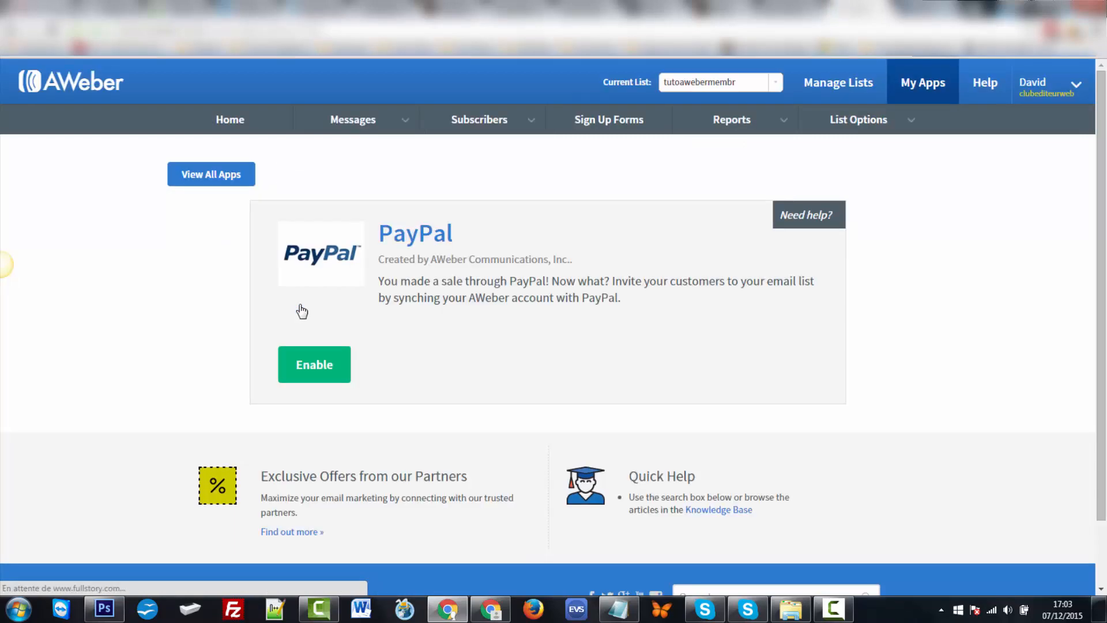
left_click(330, 372)
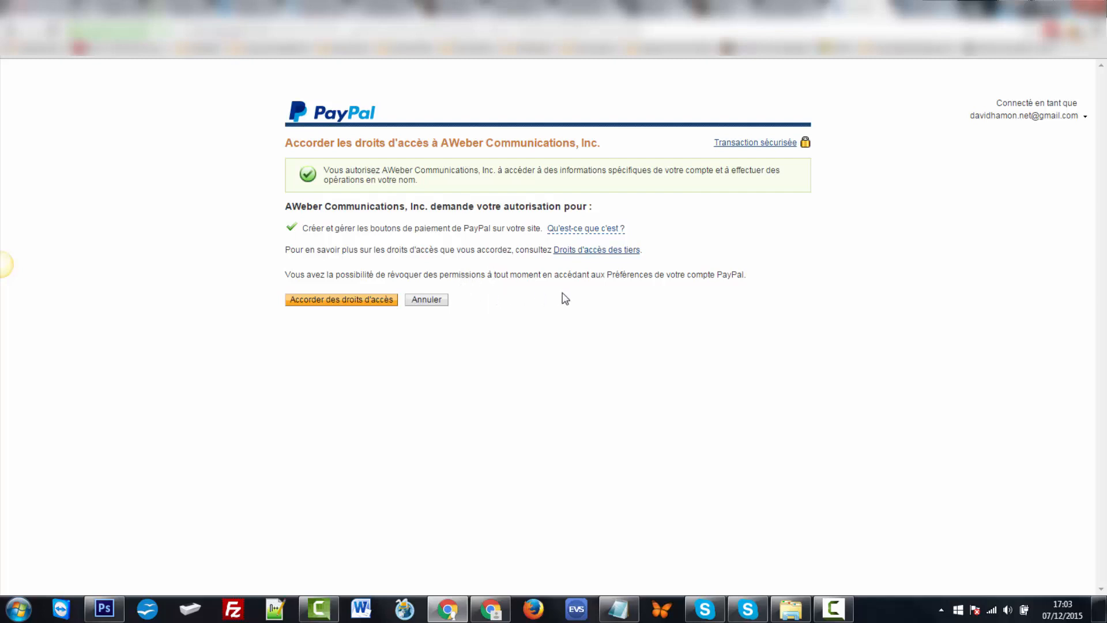
left_click(317, 301)
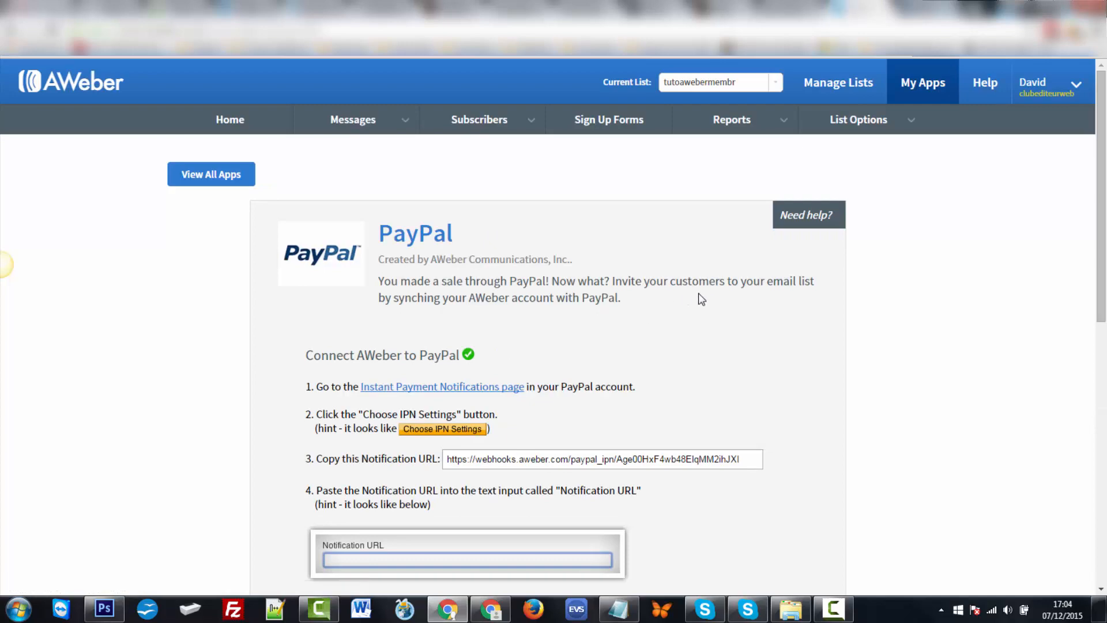
- Copy the Notification URL from the instructions for connecting AWeber to PayPal
scroll(715, 305, "down", 3)
scroll(717, 305, "up", 1)
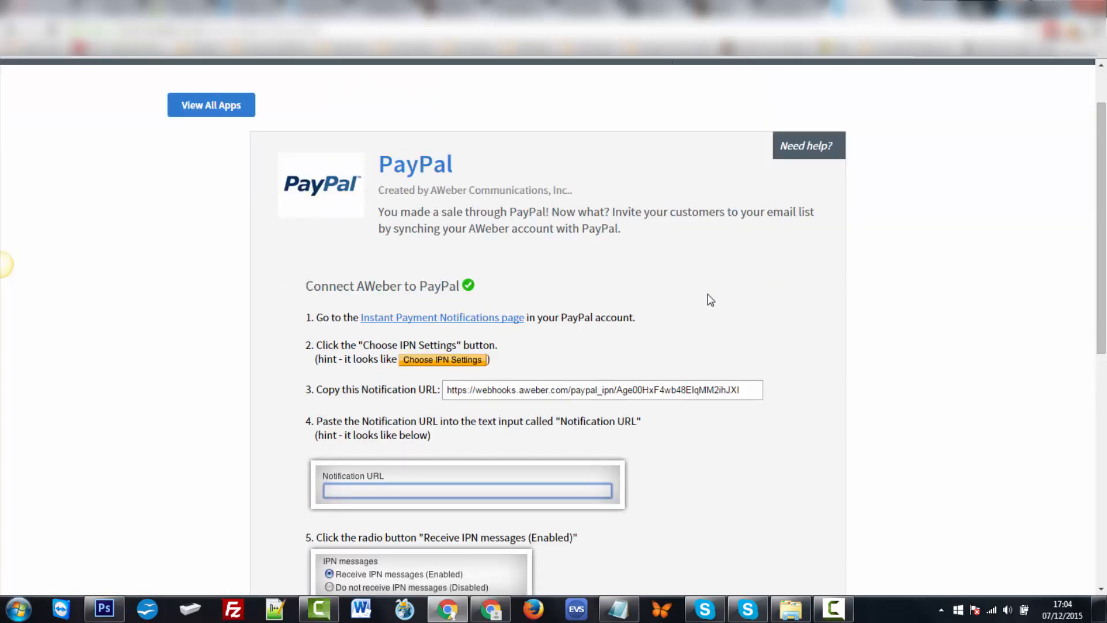
scroll(710, 300, "down", 1)
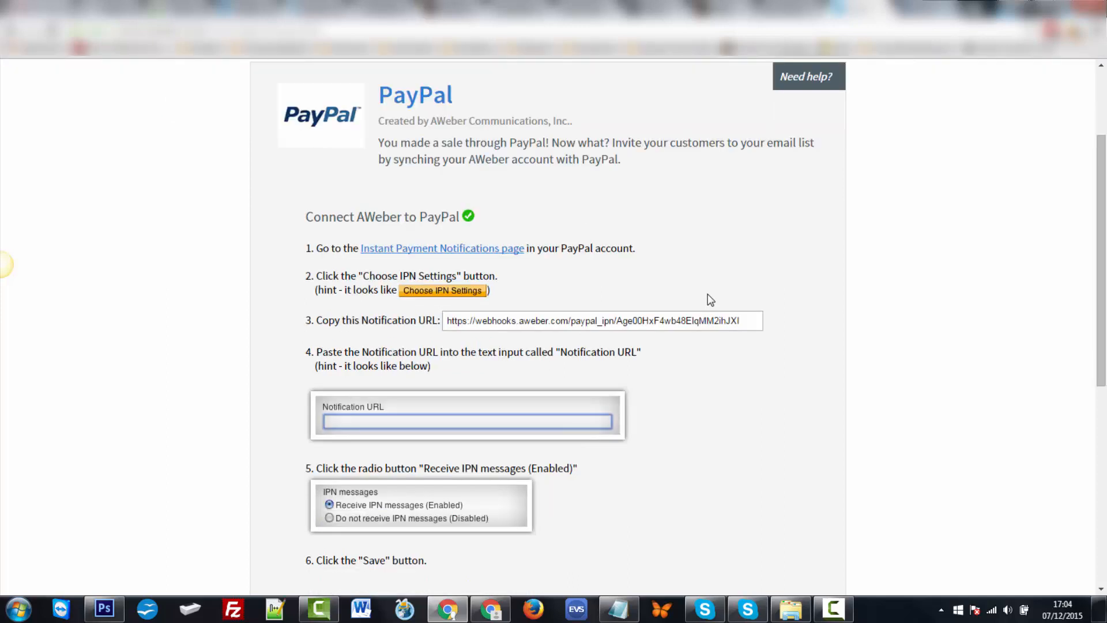
left_click_drag(1101, 170, 1101, 175)
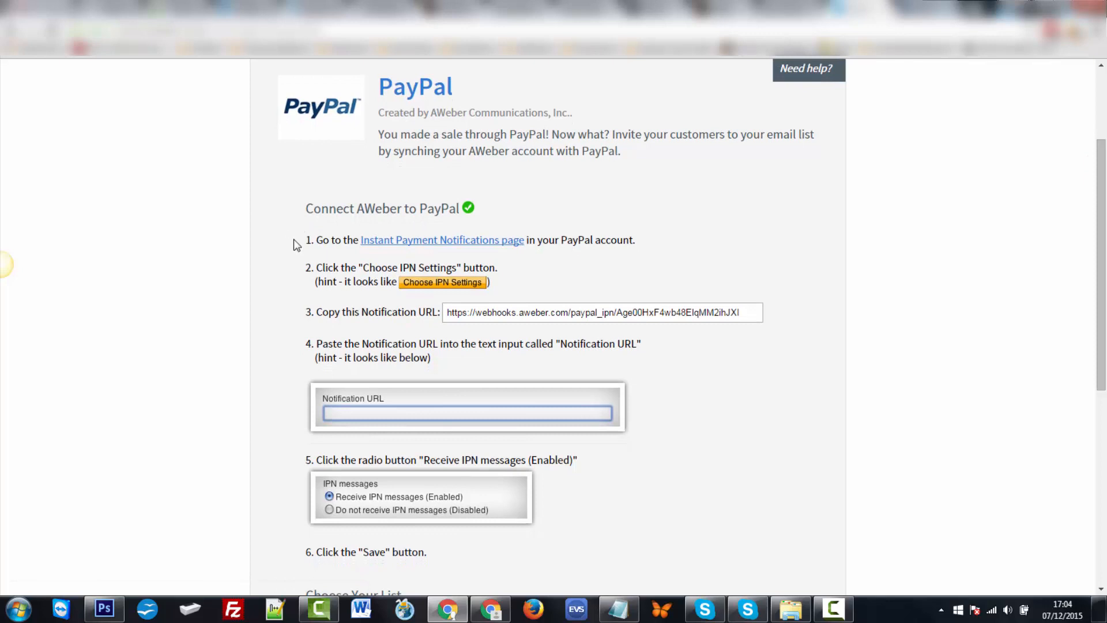
left_click_drag(299, 240, 330, 240)
double_click(505, 312)
left_click(506, 312)
right_click(506, 311)
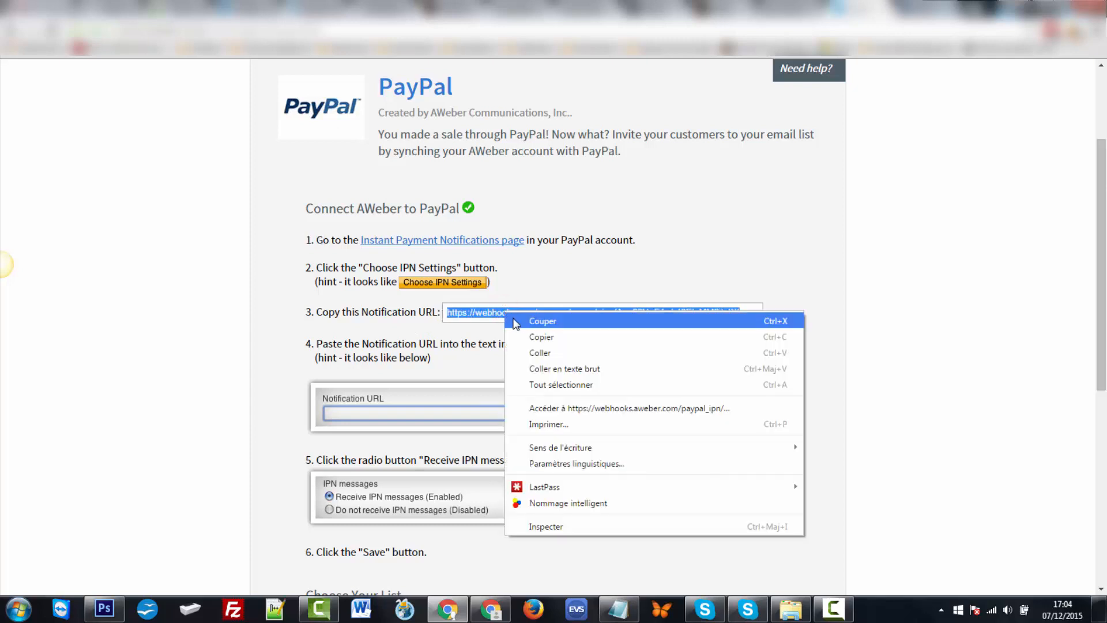
left_click(534, 337)
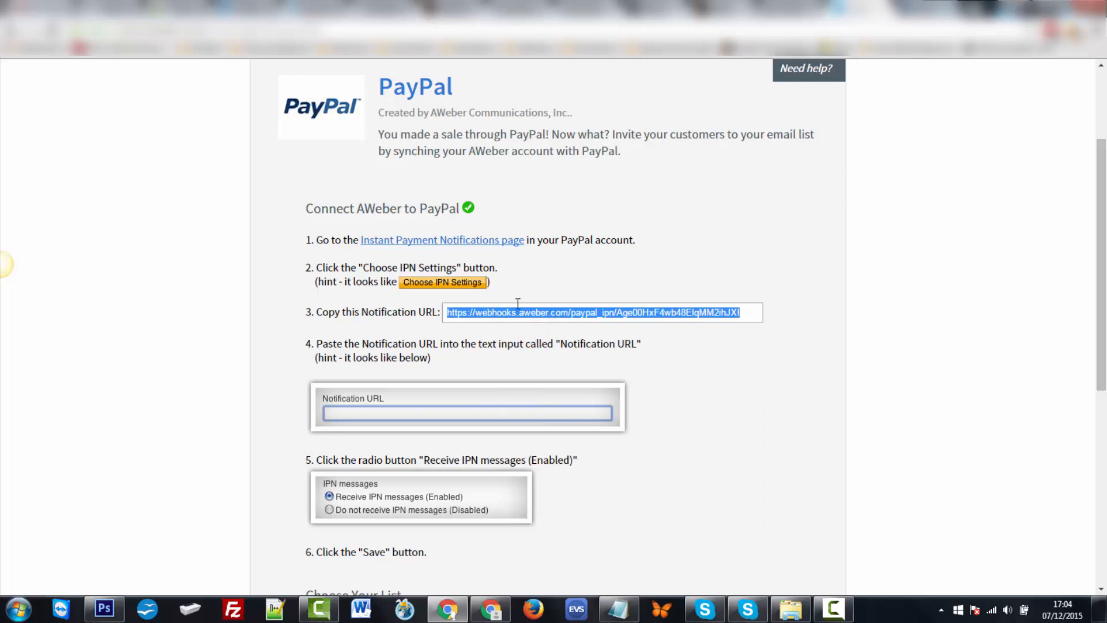
- Go to PayPal's Instant Payment Notifications page and open the IPN settings for editing
left_click(476, 240)
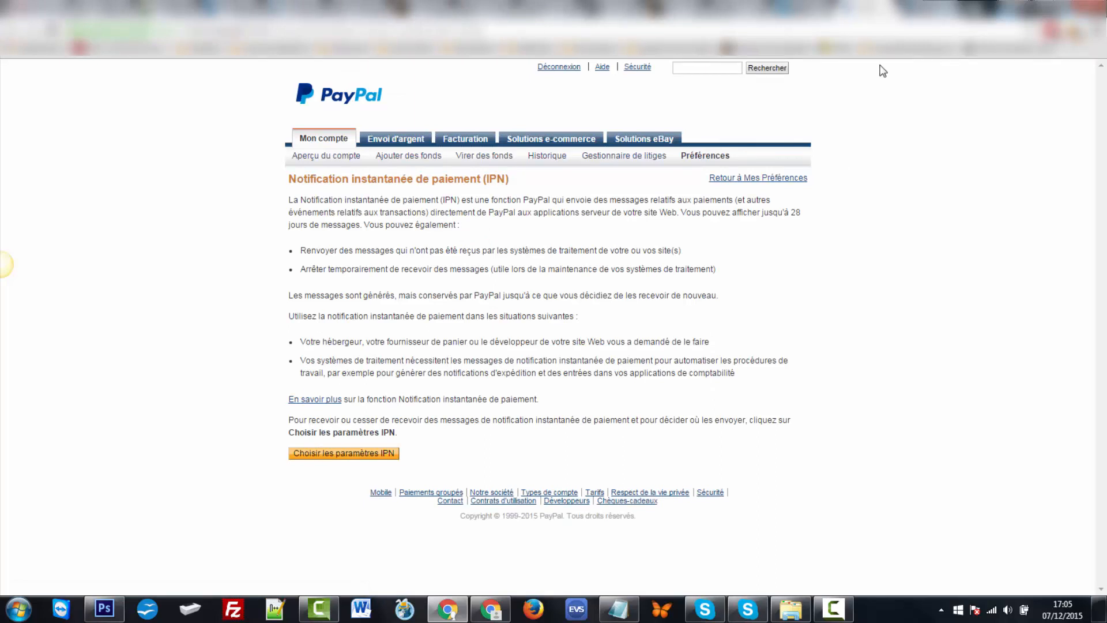
left_click(799, 8)
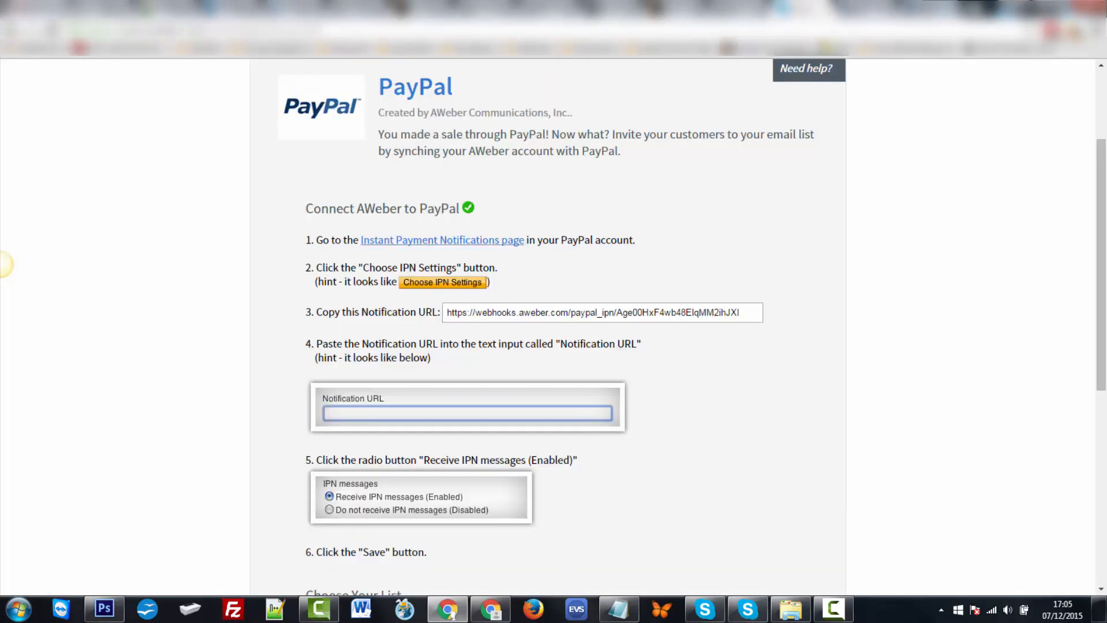
left_click(854, 8)
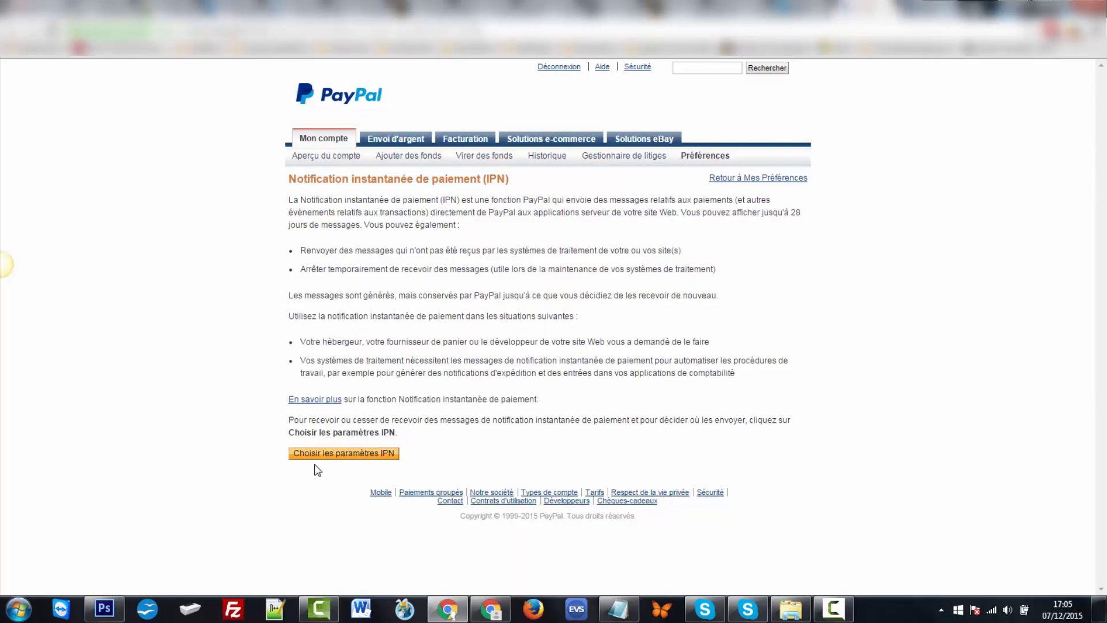
left_click(357, 455)
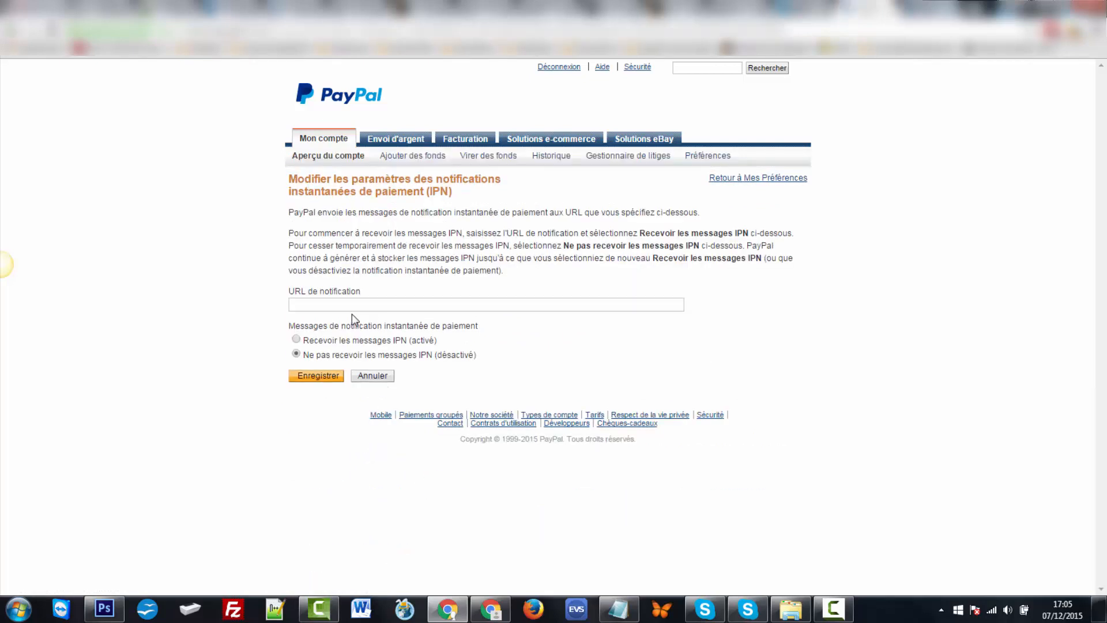
- Paste the copied webhook address as PayPal's notification URL, enable receiving IPN messages, and save the settings
left_click(339, 305)
right_click(340, 305)
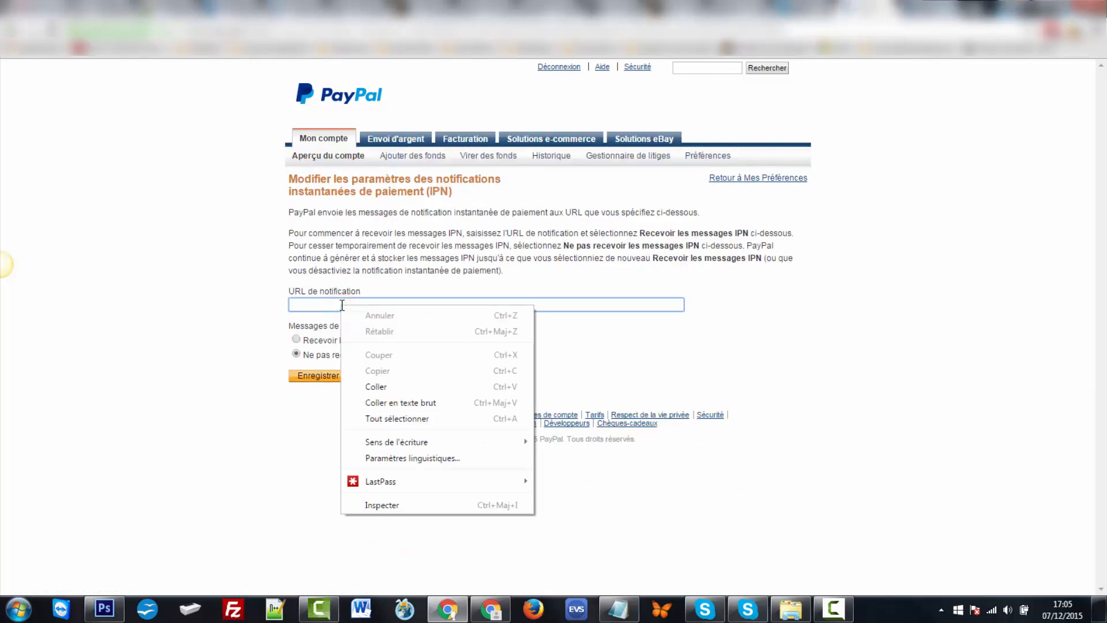
left_click(381, 386)
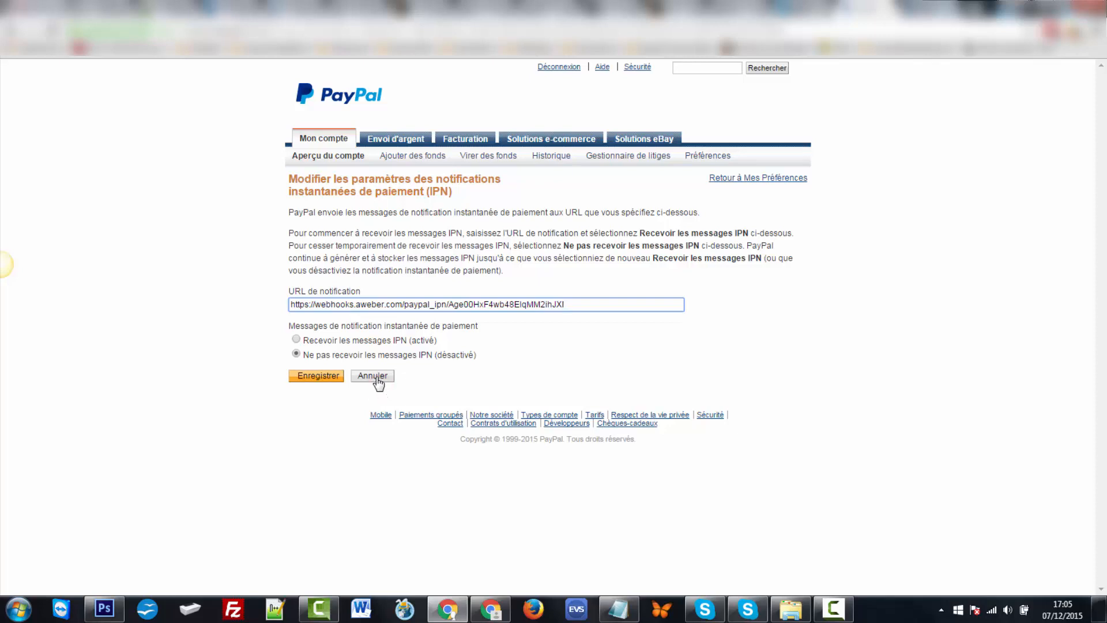
left_click(300, 340)
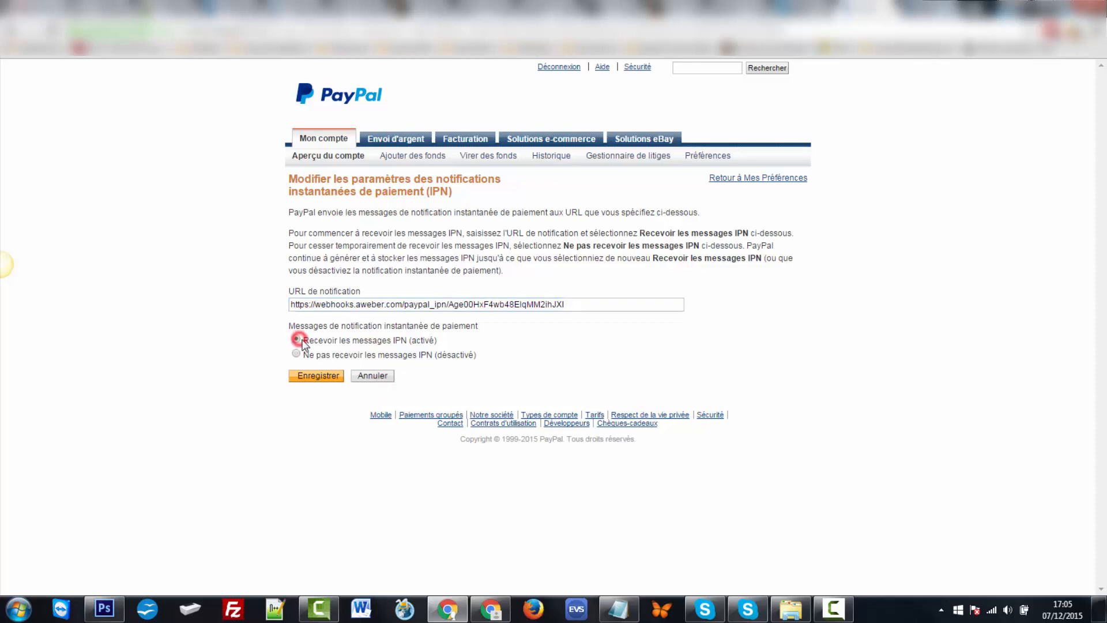
left_click(319, 377)
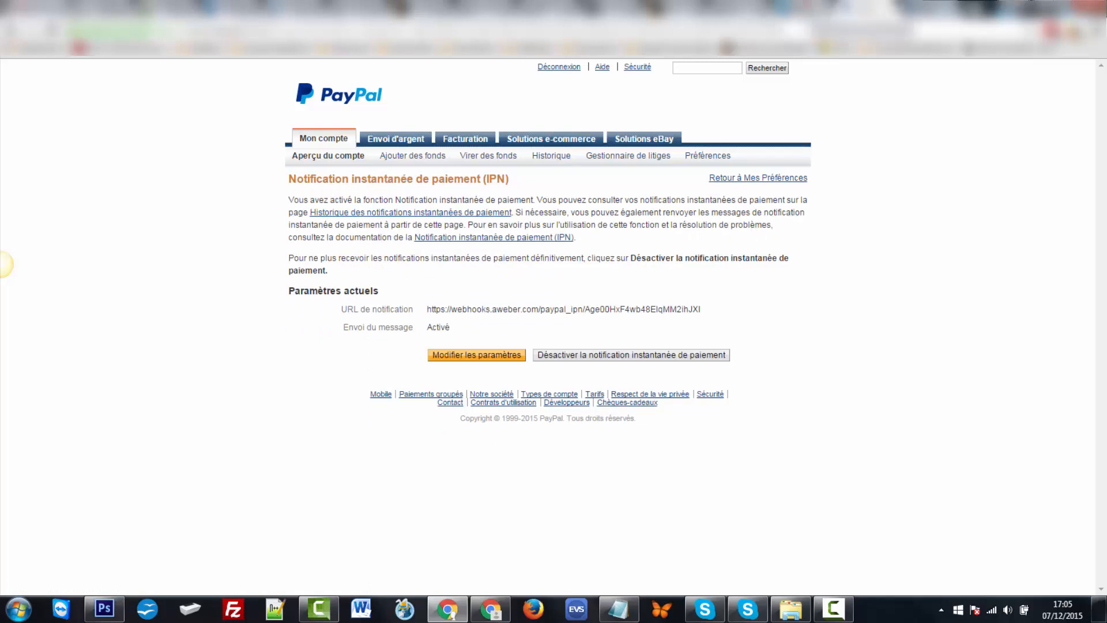
- Return to AWeber's PayPal app page and choose vip__tousclients as the list for anyone who makes a purchase
left_click(807, 8)
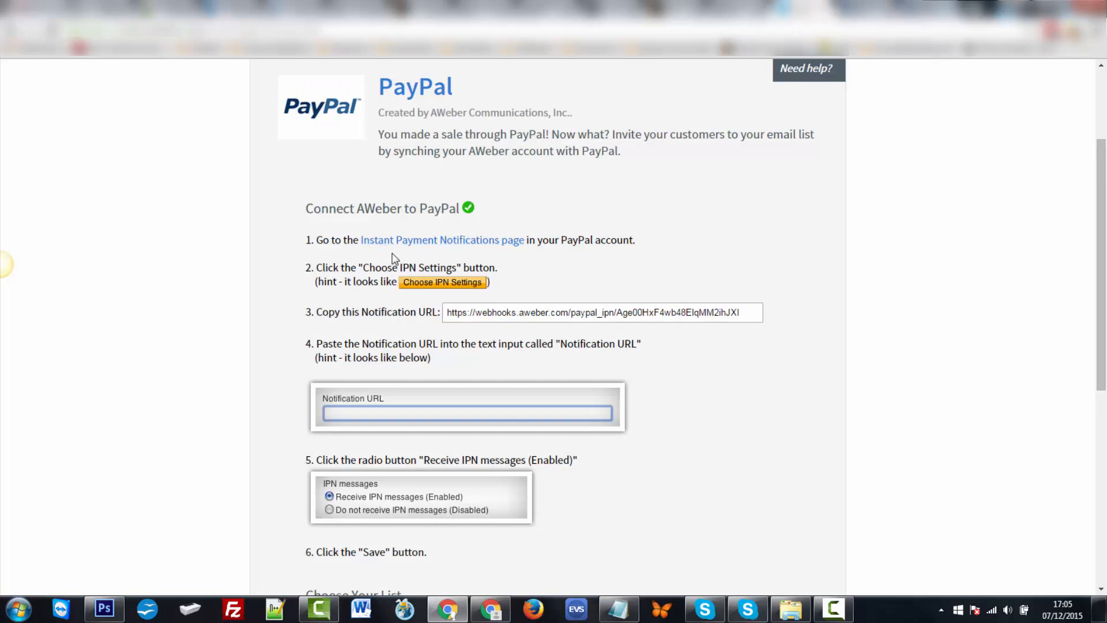
scroll(415, 375, "down", 2)
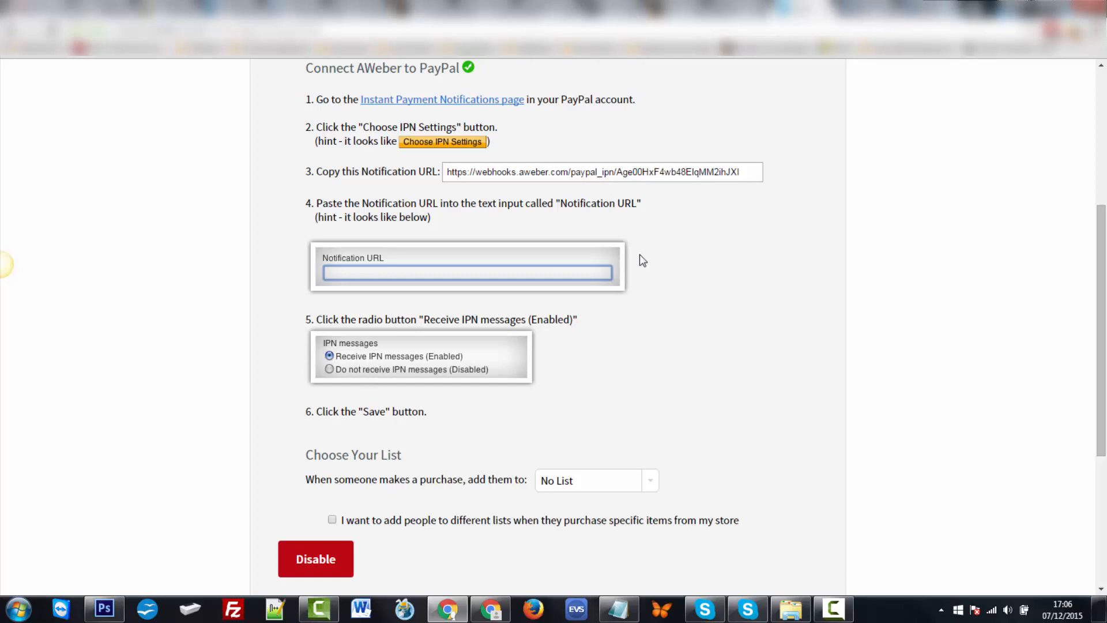
scroll(638, 257, "down", 2)
scroll(522, 256, "up", 2)
scroll(522, 256, "up", 3)
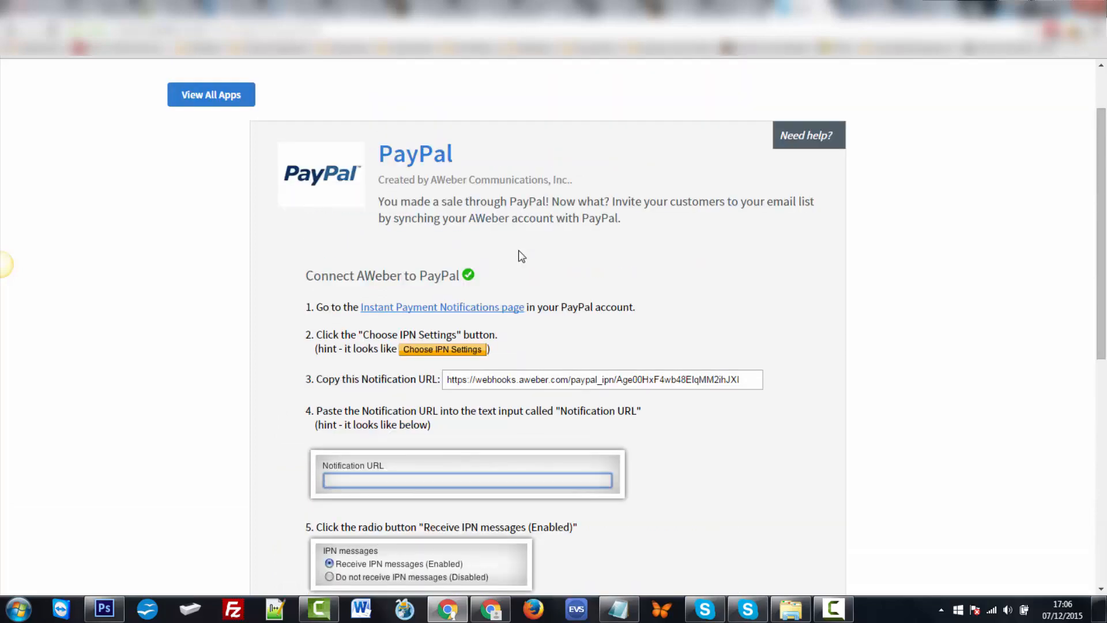
scroll(524, 233, "down", 7)
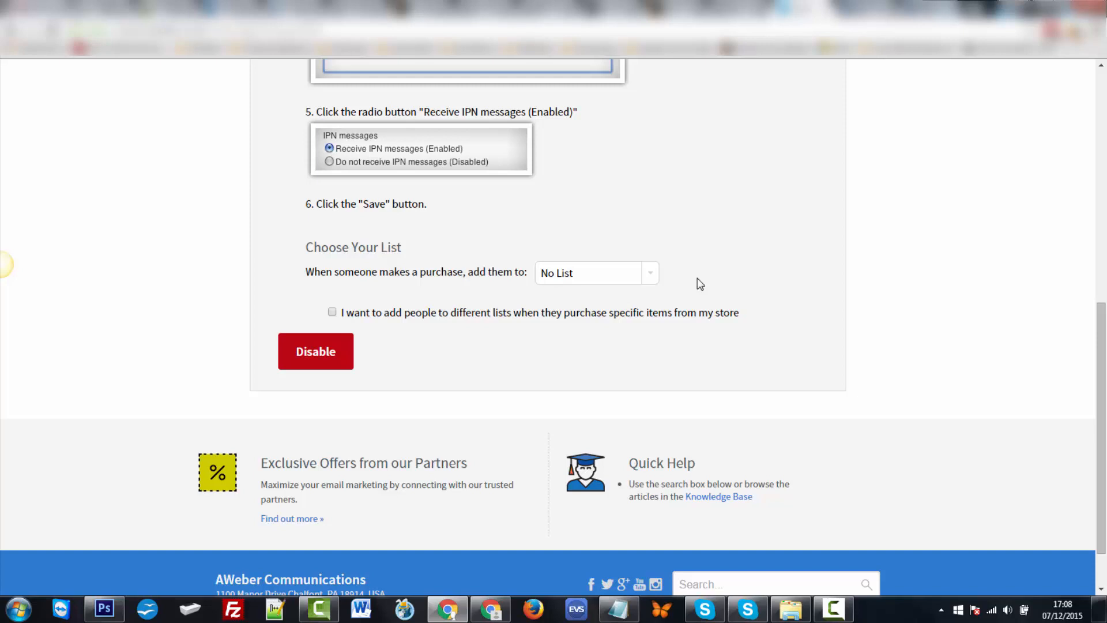
left_click(650, 273)
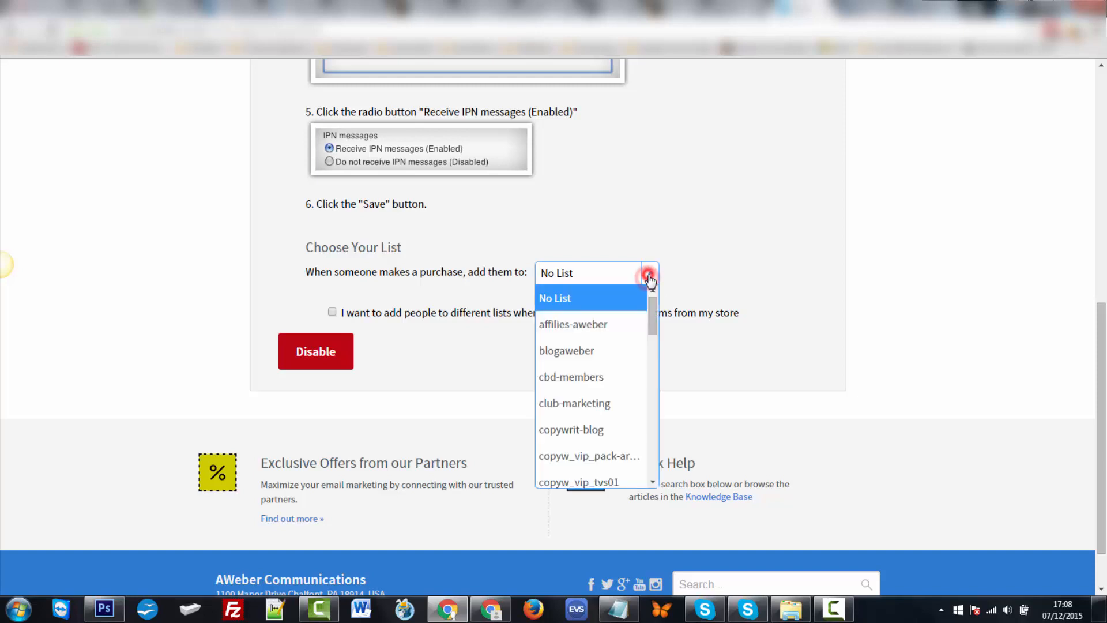
left_click_drag(654, 328, 649, 462)
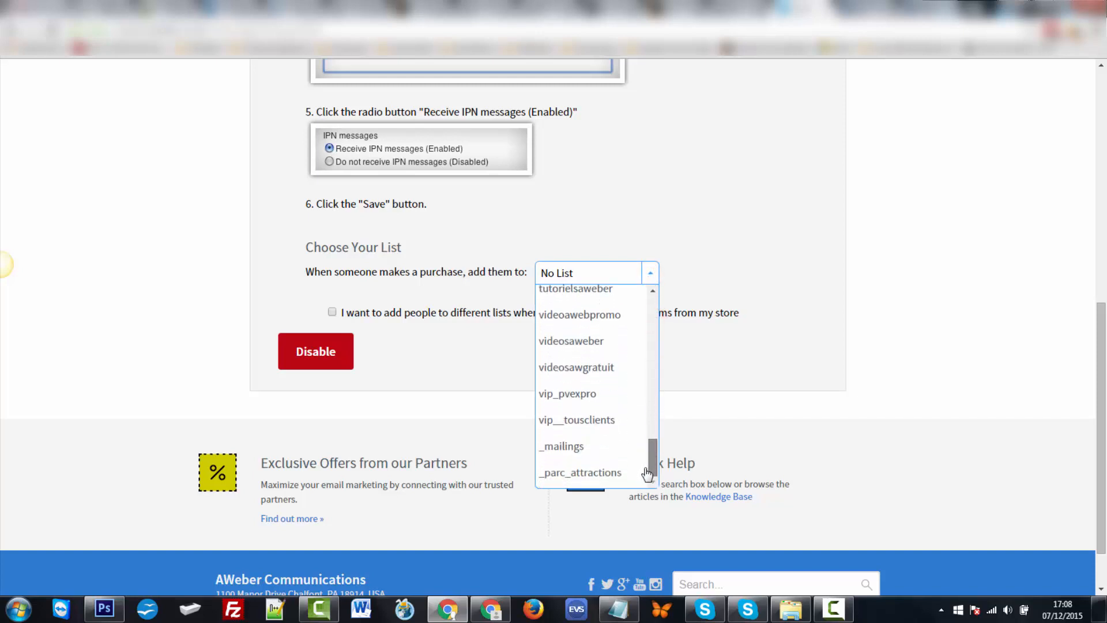
left_click(624, 421)
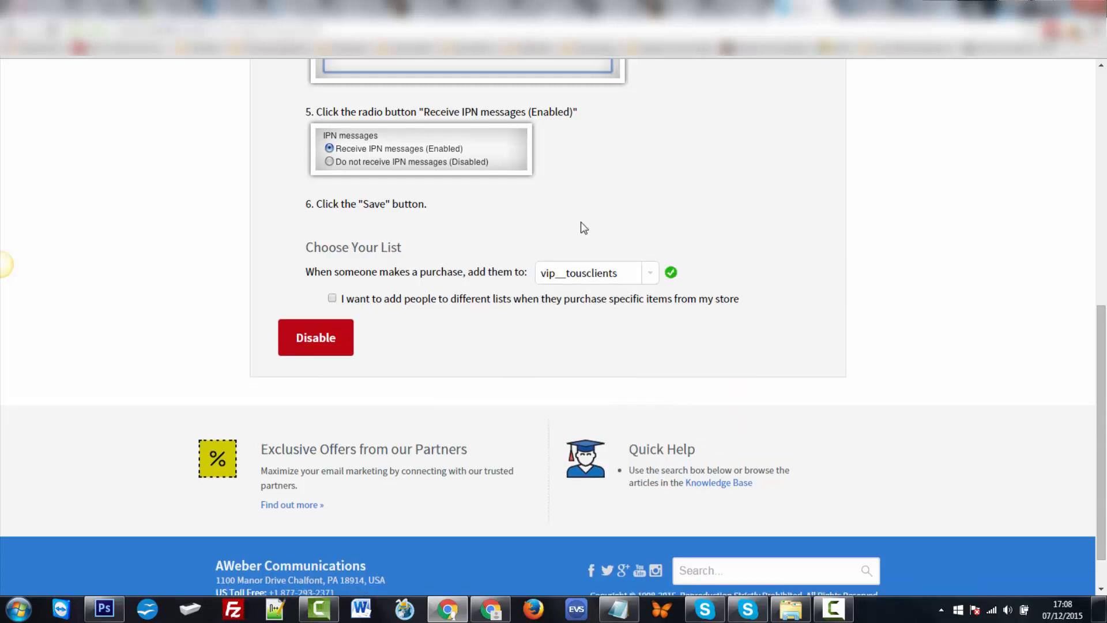
- Enable adding people to different lists for purchases of specific items and view the available store items
left_click(332, 298)
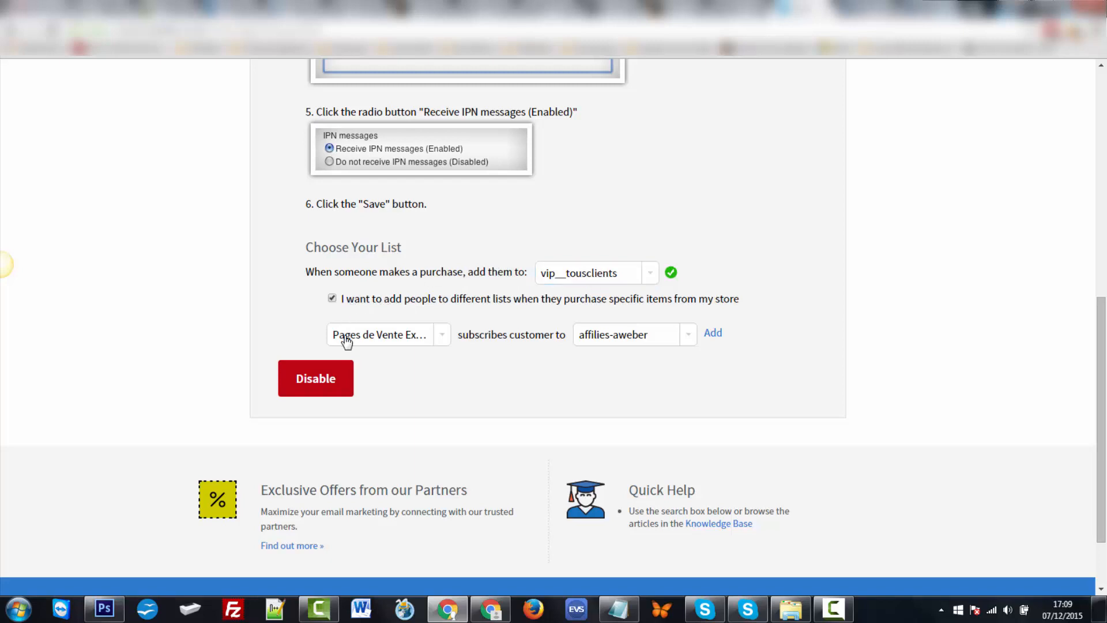
left_click(442, 338)
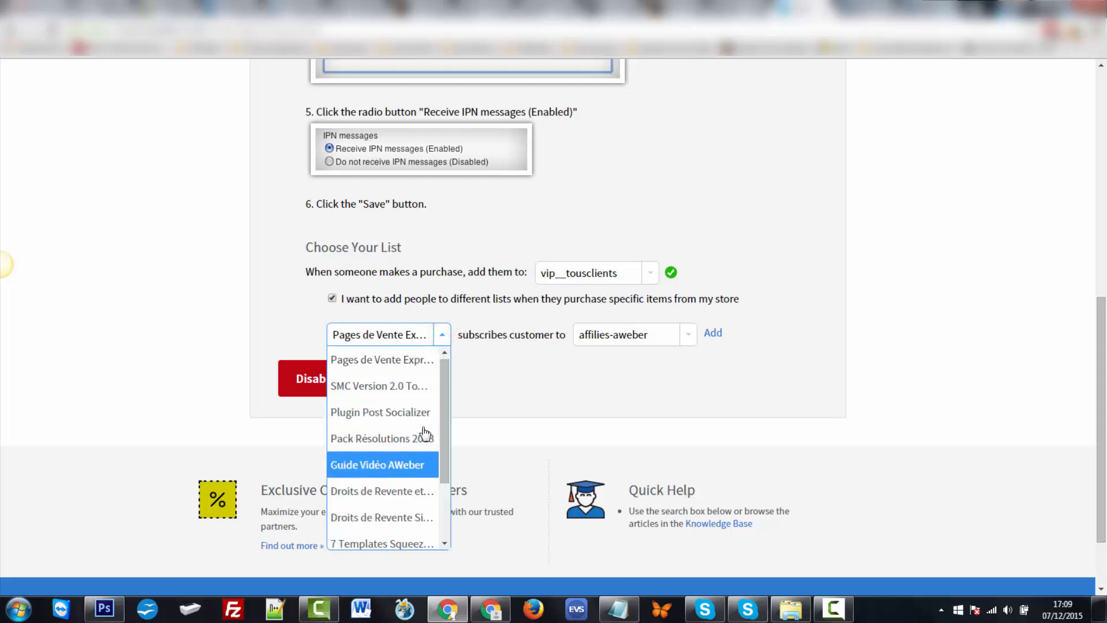
left_click(483, 372)
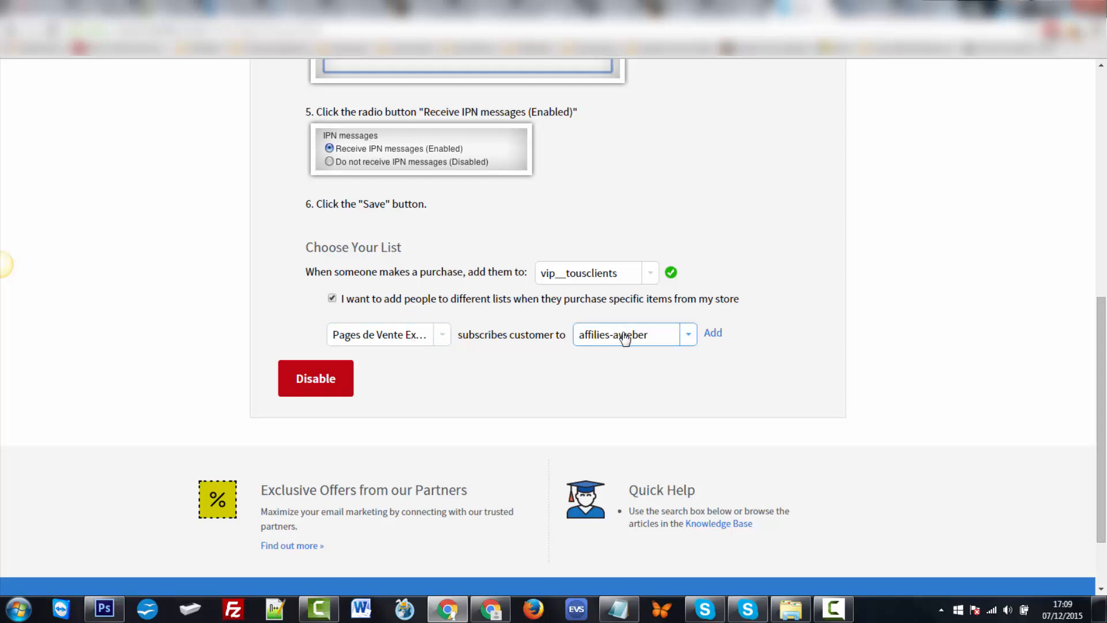
- Add a rule that subscribes customers who buy Pages de Vente Express Pro x 3 to the vip_pvexpro list
left_click(447, 341)
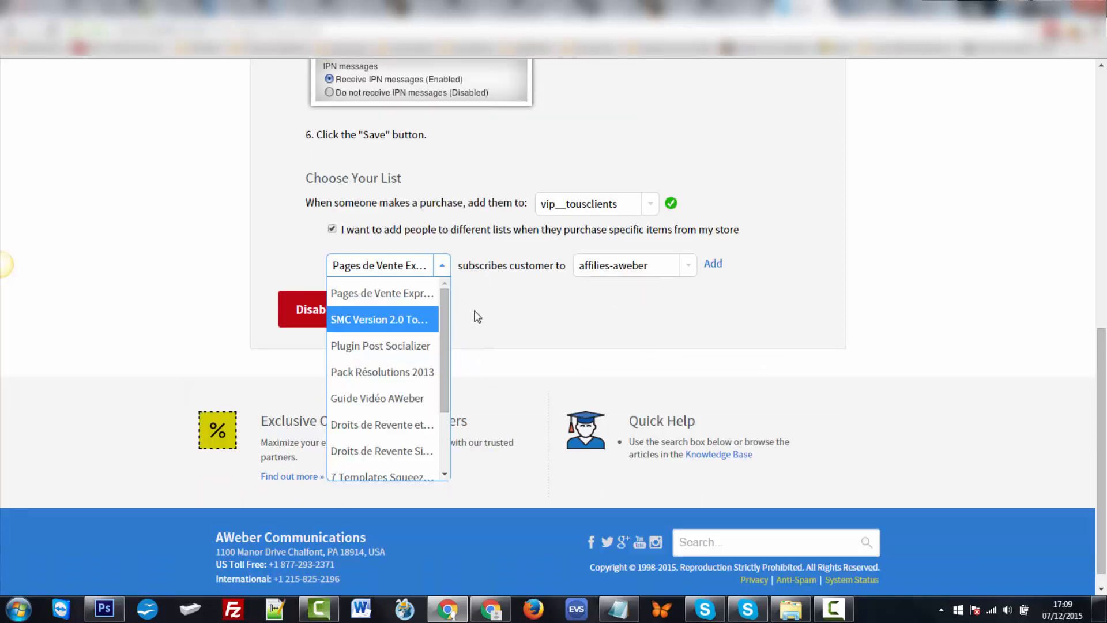
left_click(400, 298)
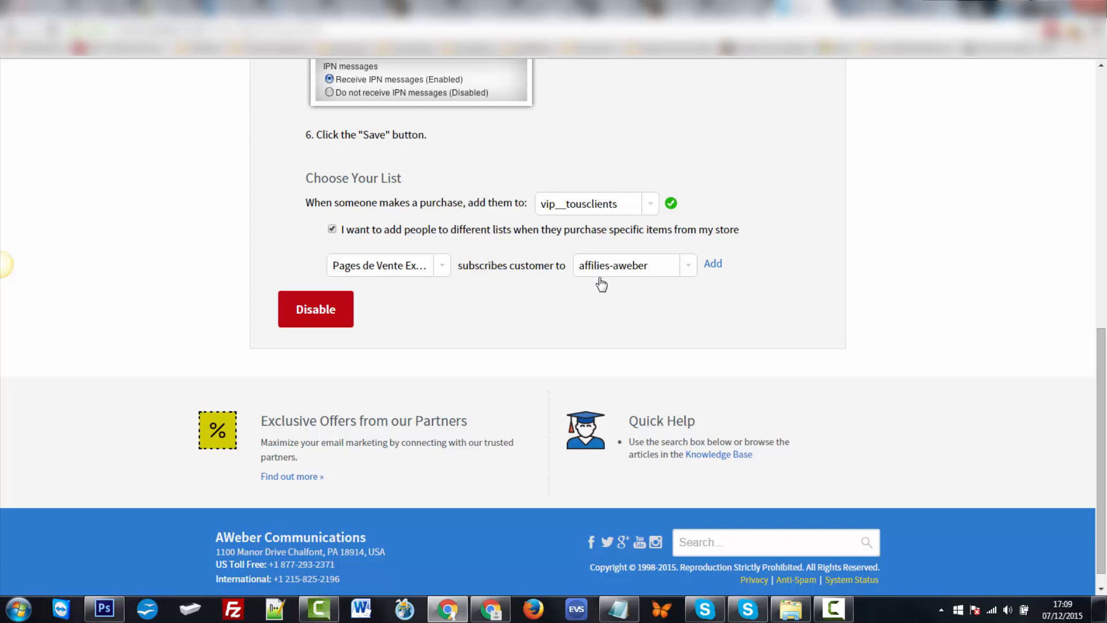
left_click(687, 268)
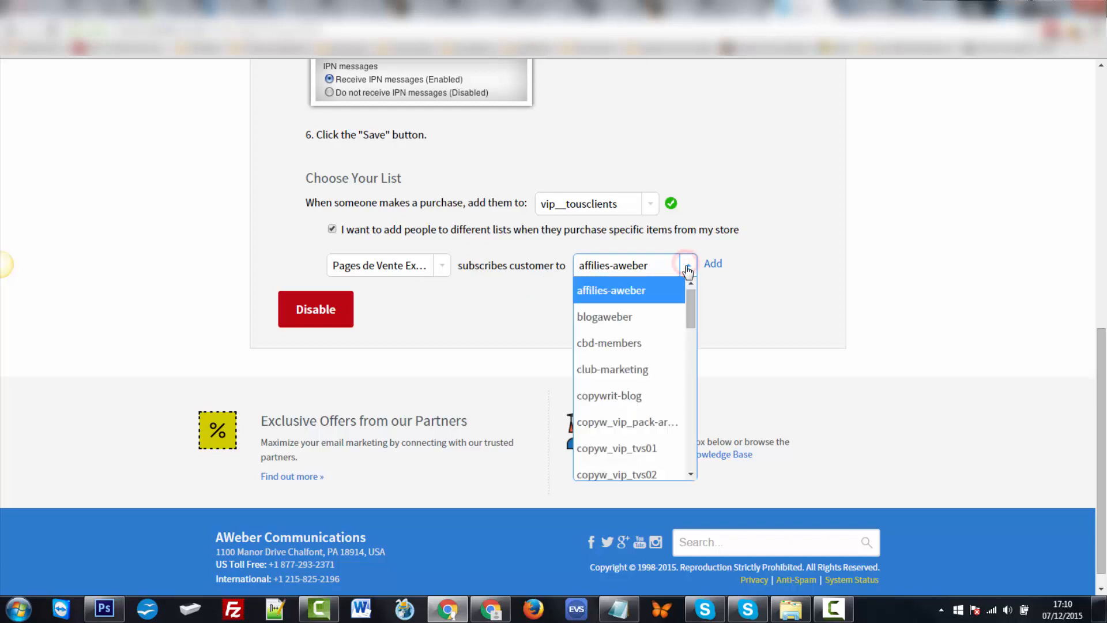
left_click_drag(689, 307, 692, 469)
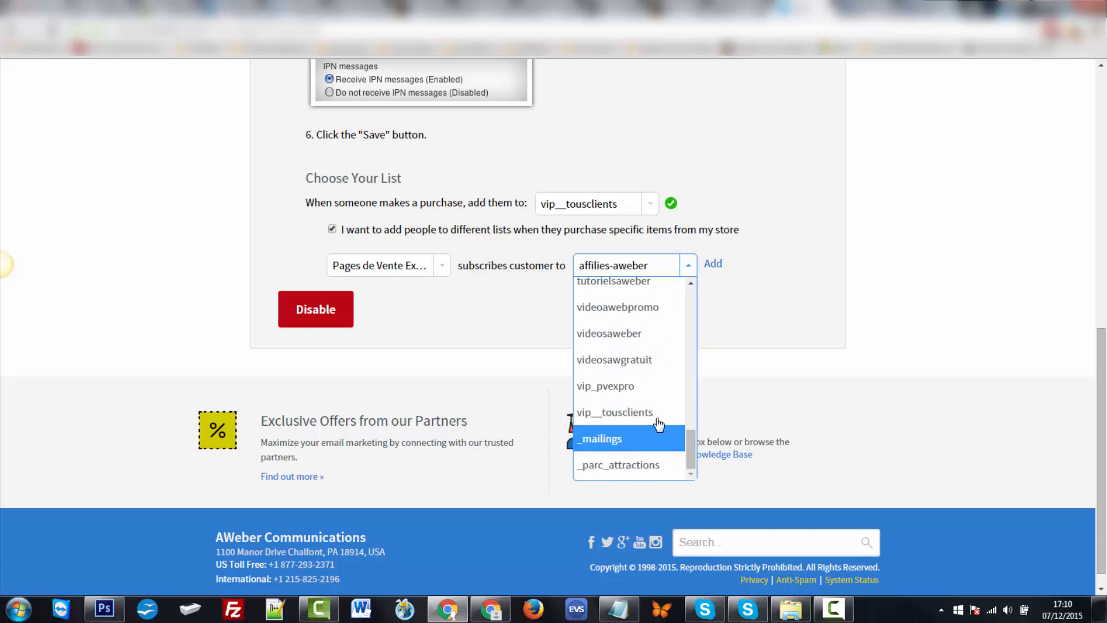
left_click(636, 386)
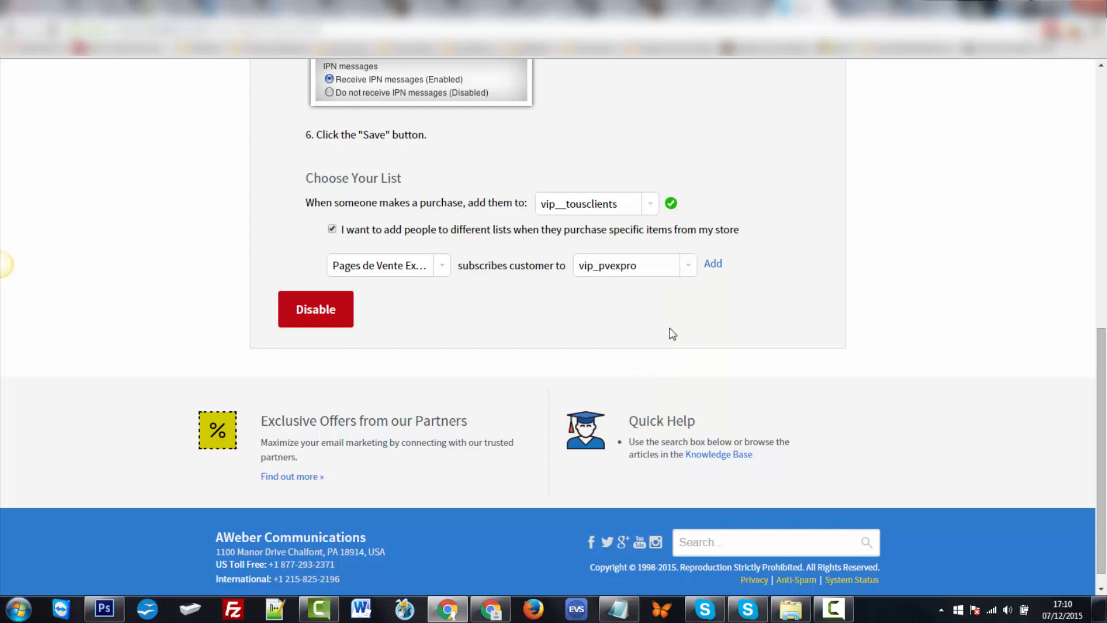
left_click(713, 266)
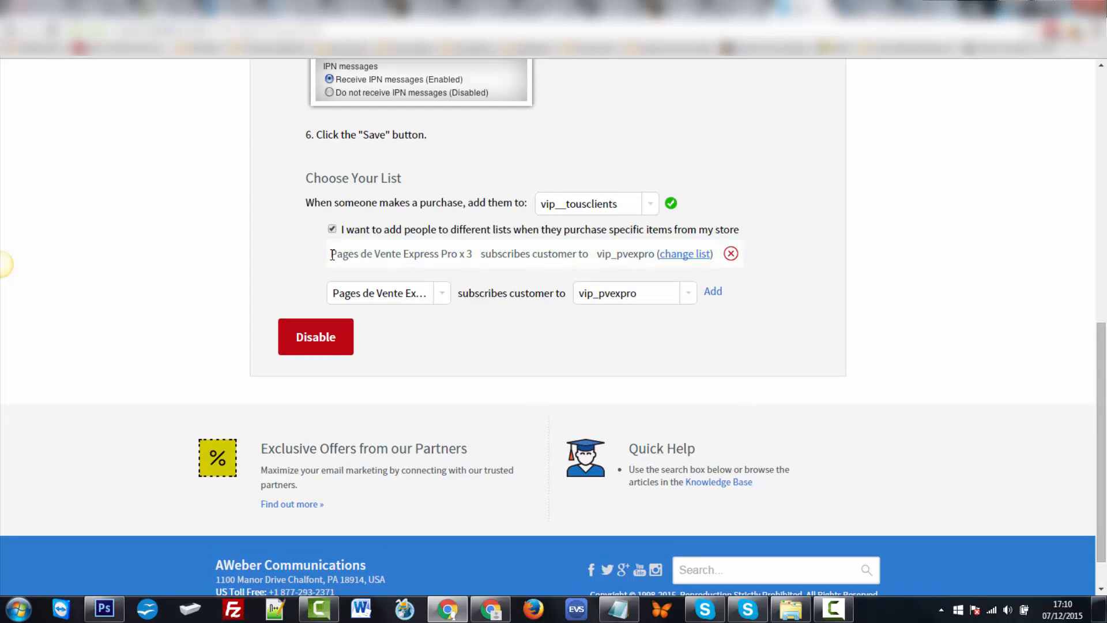
- Open the store item choices for another item-specific subscription rule
left_click(443, 295)
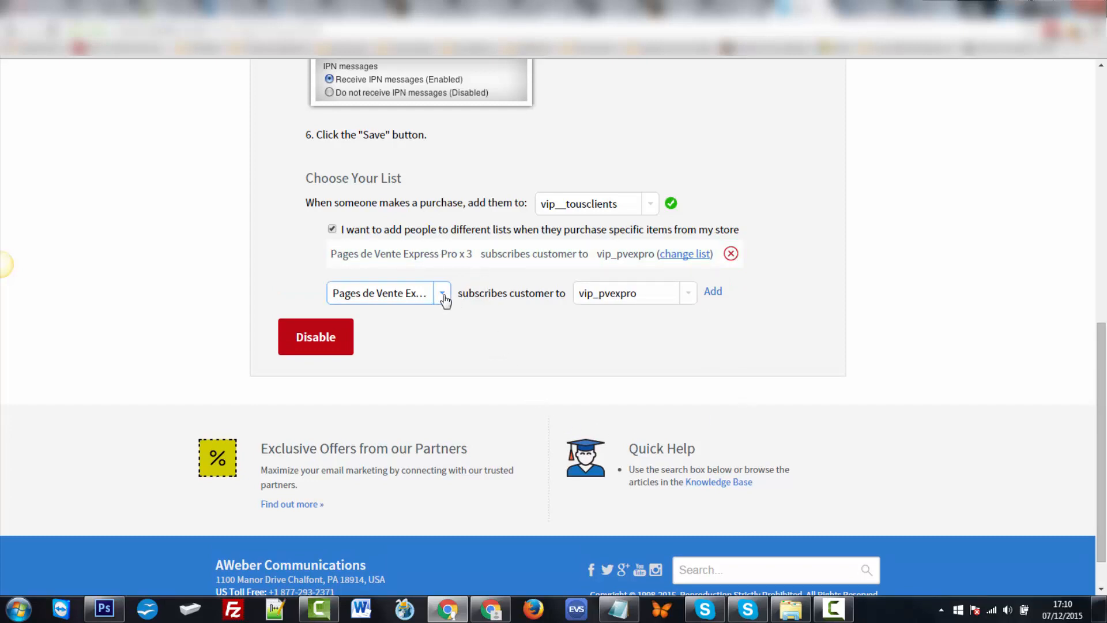